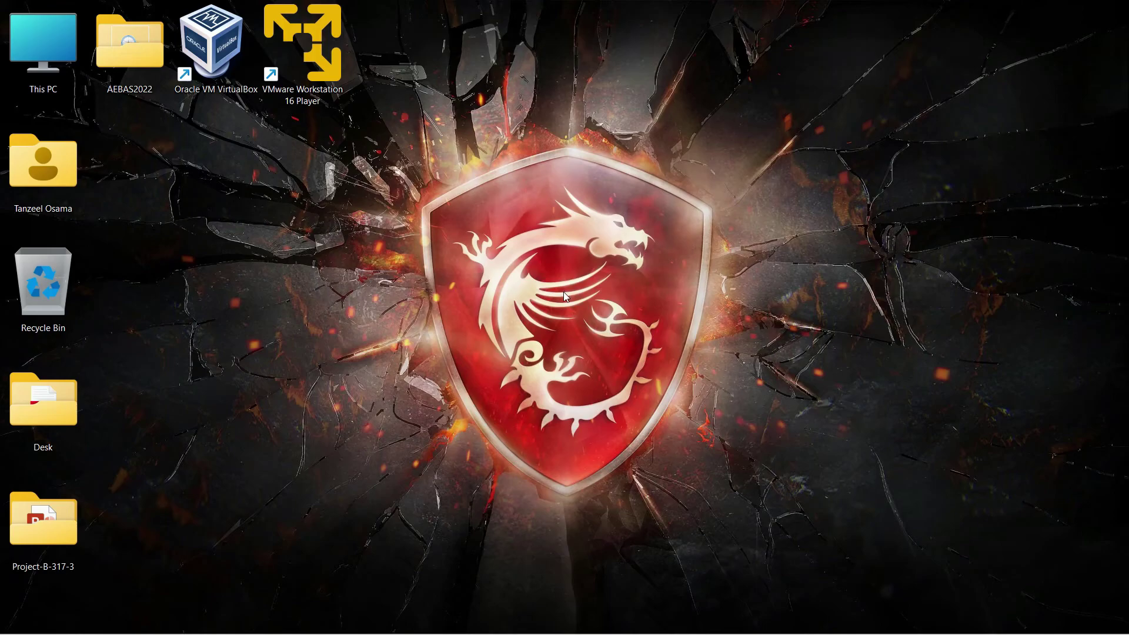
# Step: Reach the Display settings page from the desktop menu and via Settings > System
pyautogui.rightClick(563, 291)
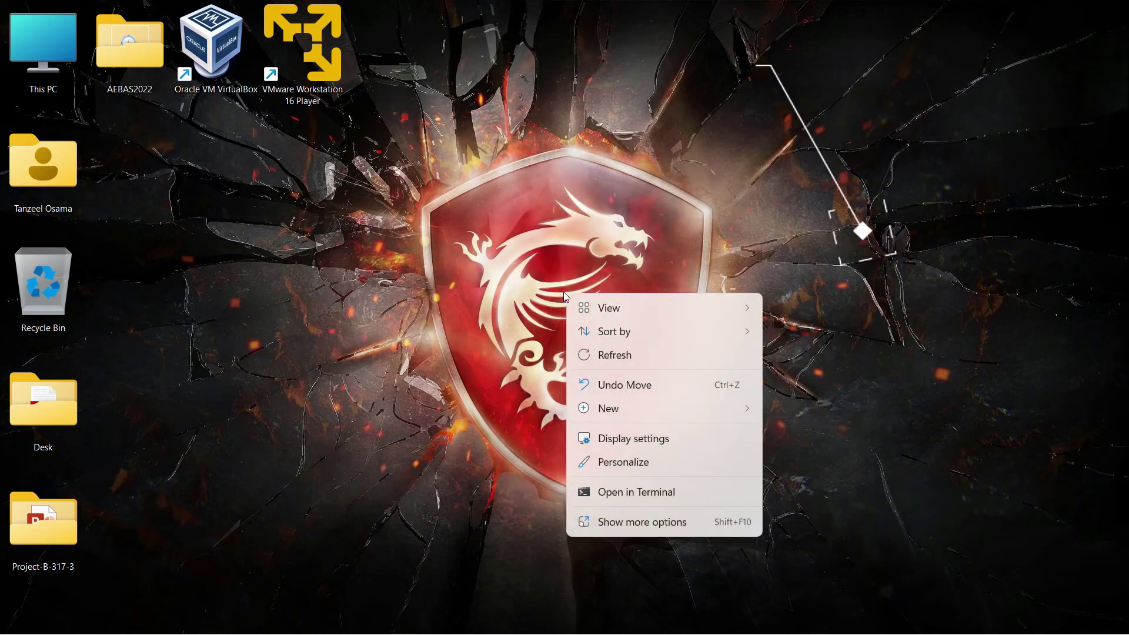
pyautogui.moveTo(609, 308)
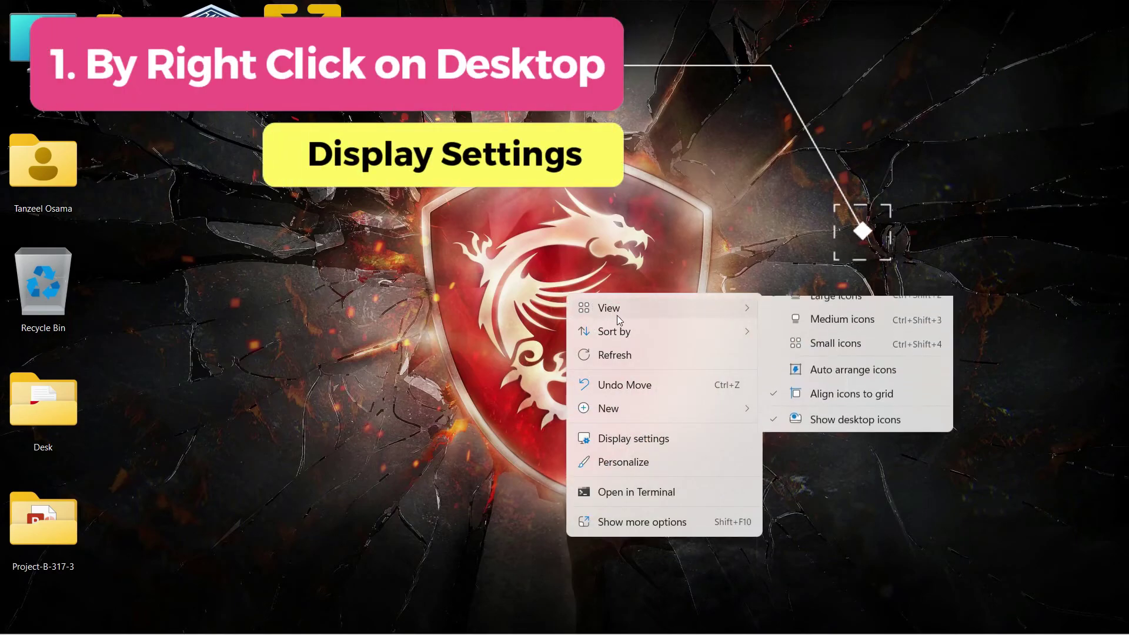
pyautogui.click(676, 443)
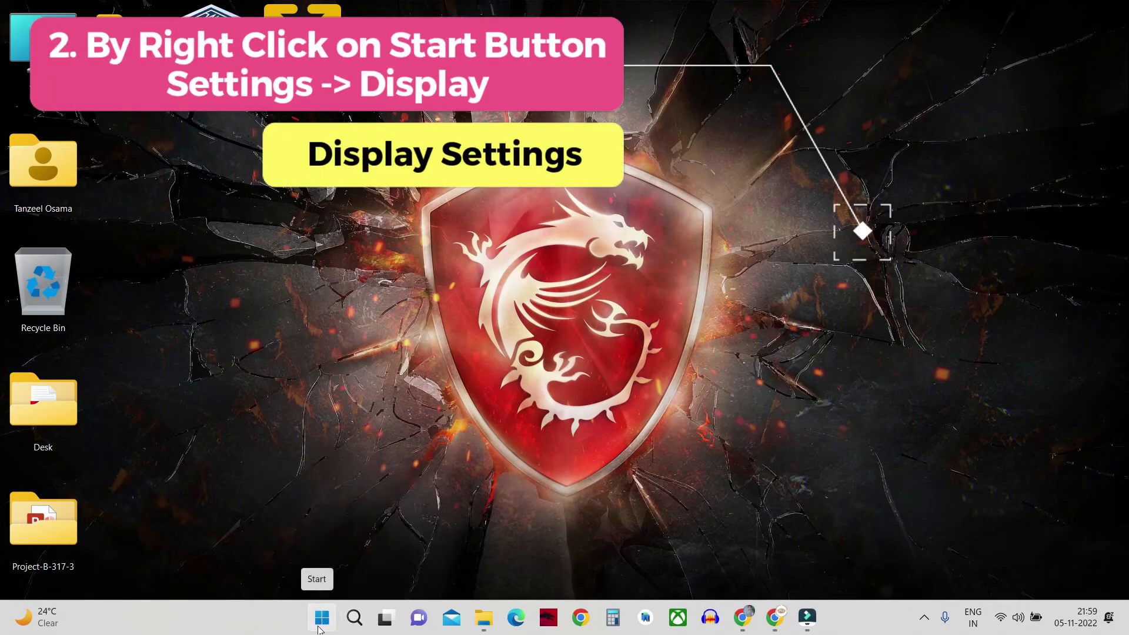
pyautogui.rightClick(322, 617)
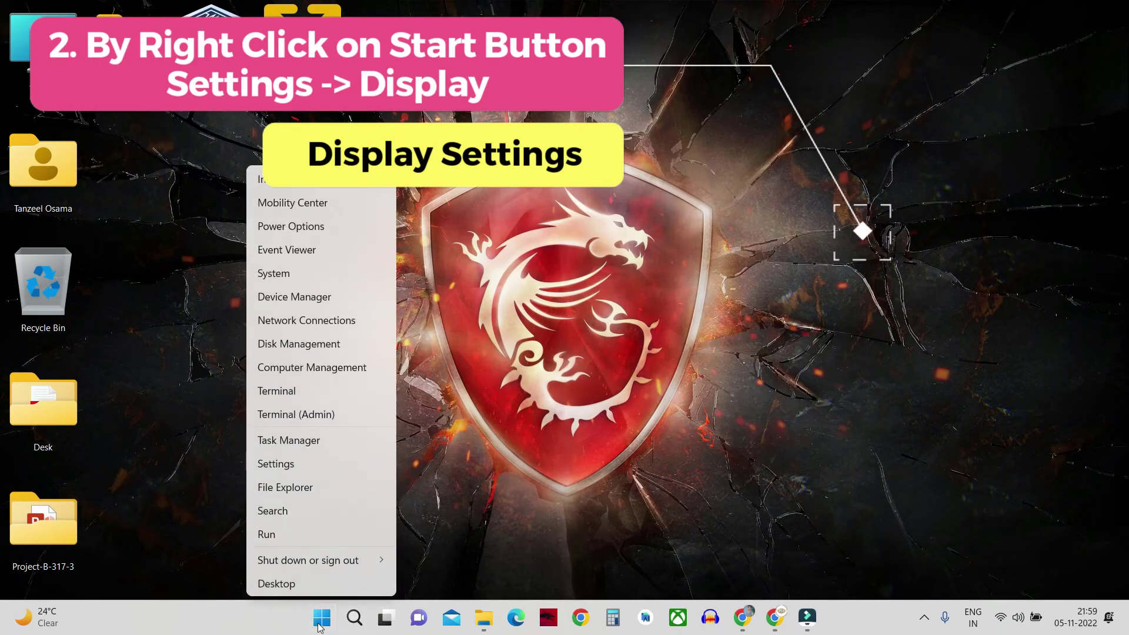
pyautogui.click(331, 467)
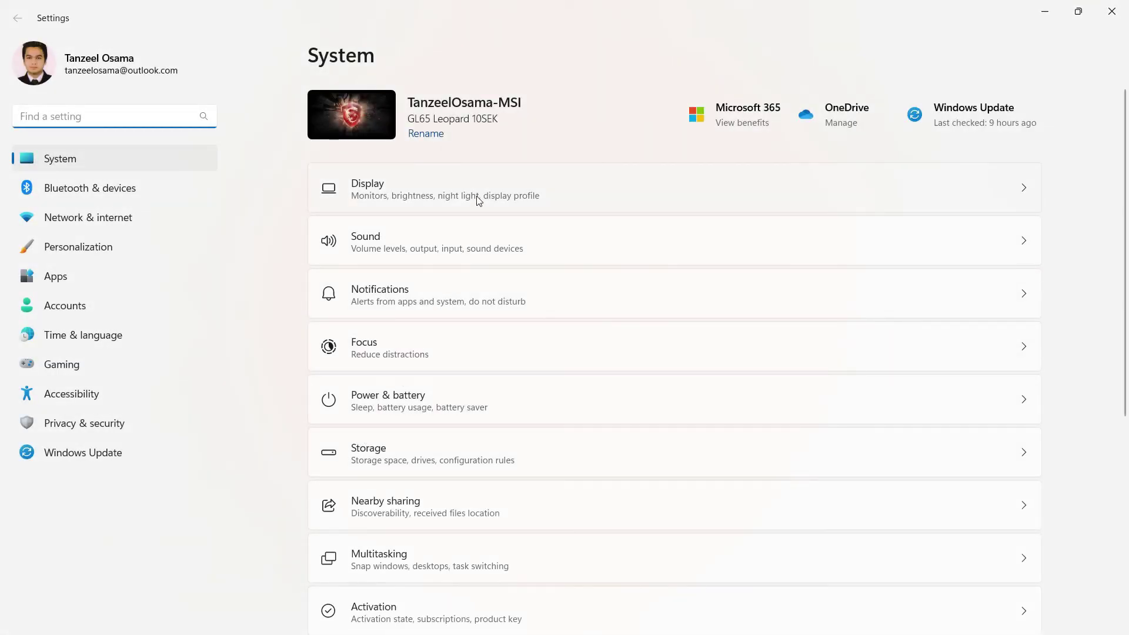
pyautogui.click(370, 192)
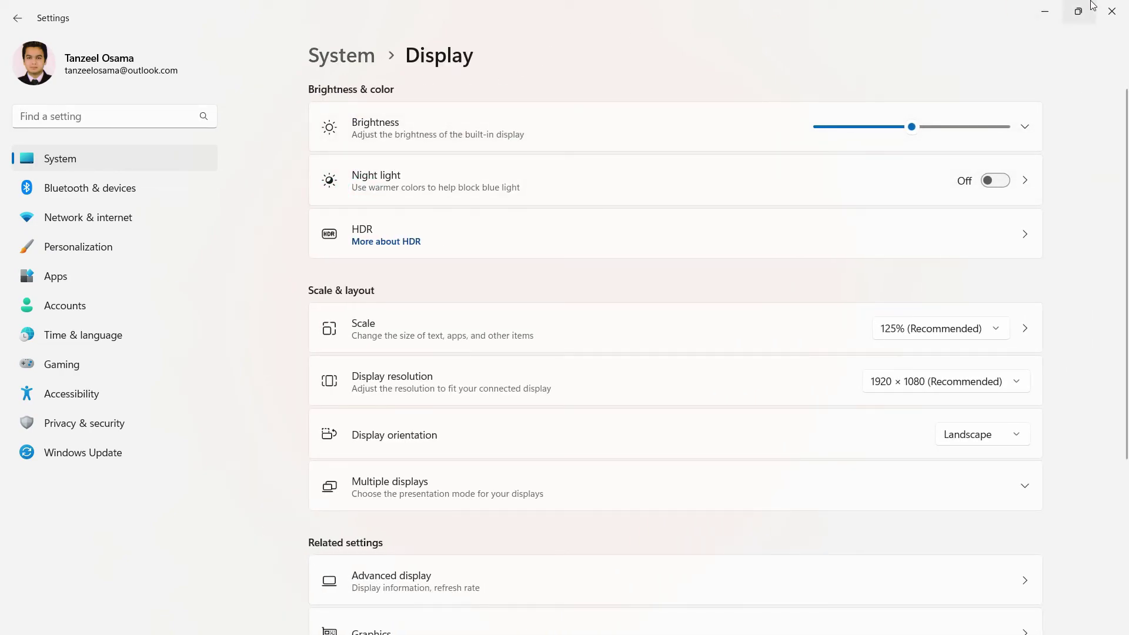
# Step: Close Settings and reopen Display settings by searching 'display' from Start
pyautogui.click(1110, 13)
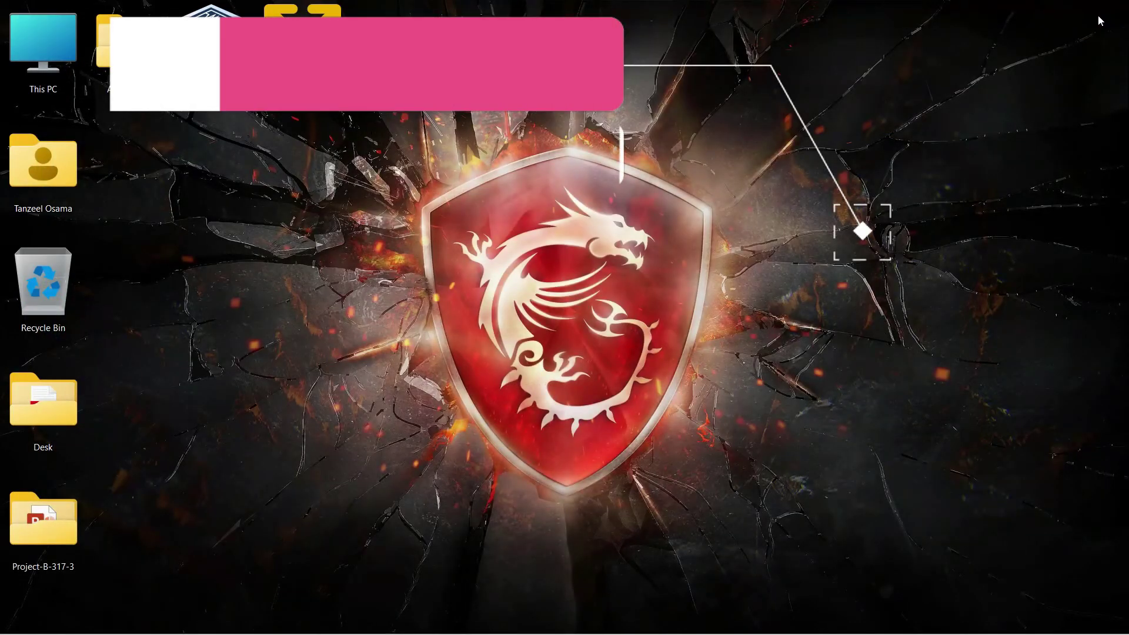
pyautogui.press('super')
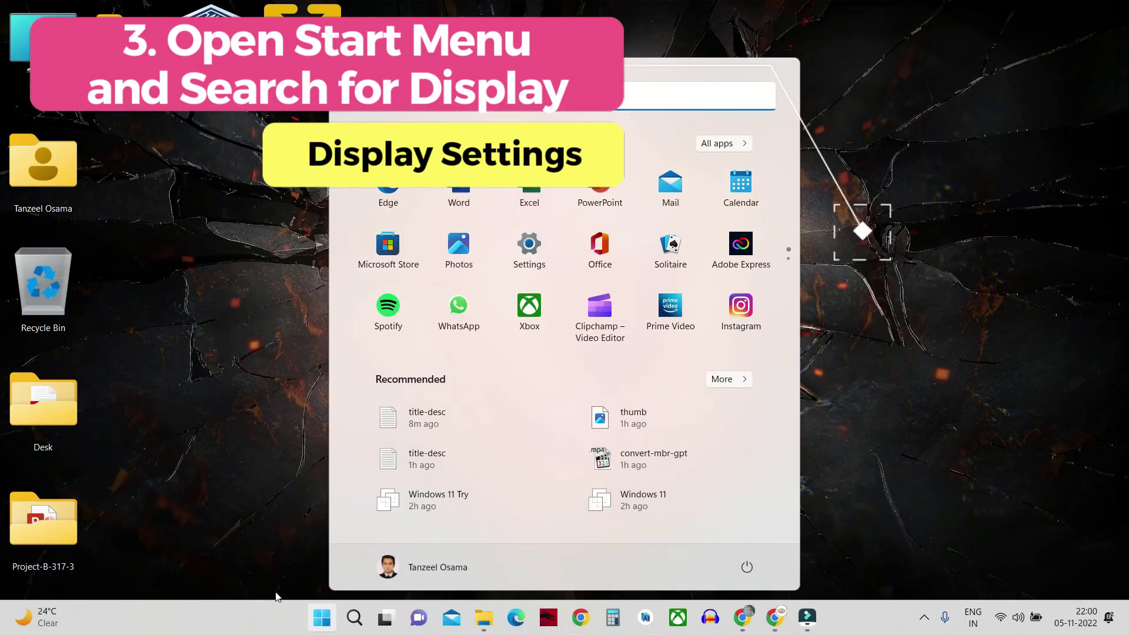
pyautogui.write('display')
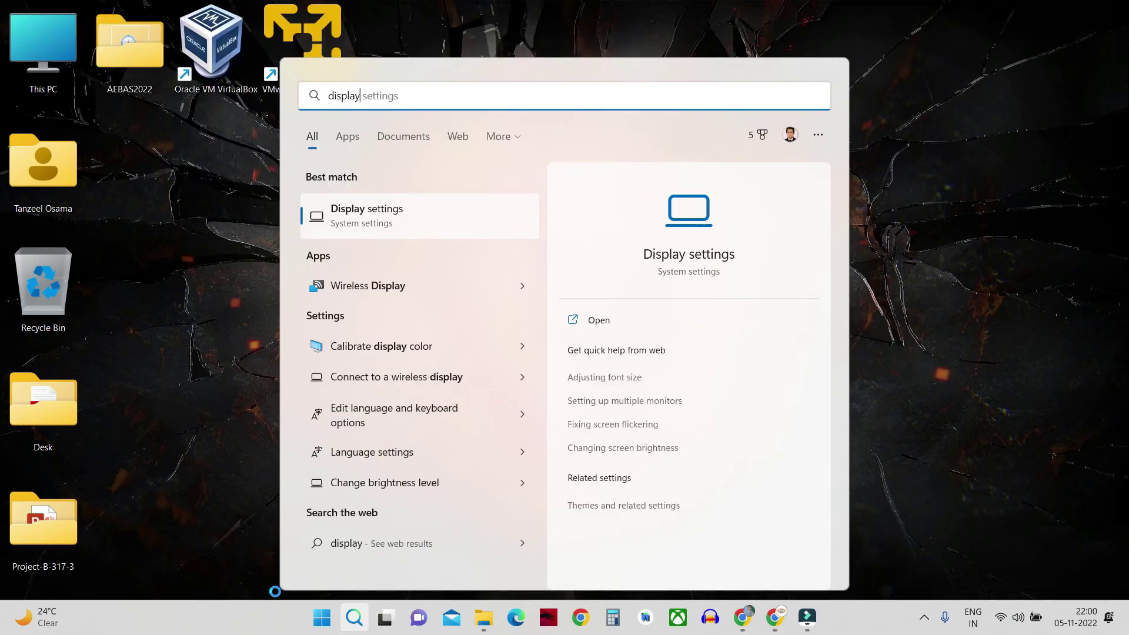
pyautogui.press('Return')
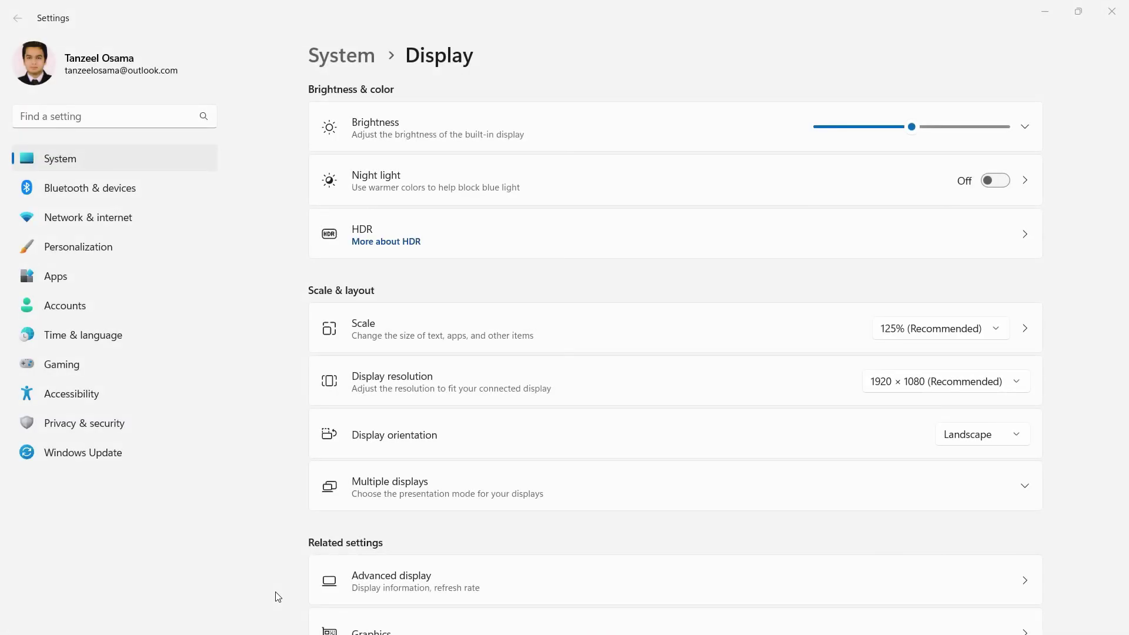
pyautogui.scroll(-2, 278, 596)
pyautogui.scroll(-1, 277, 597)
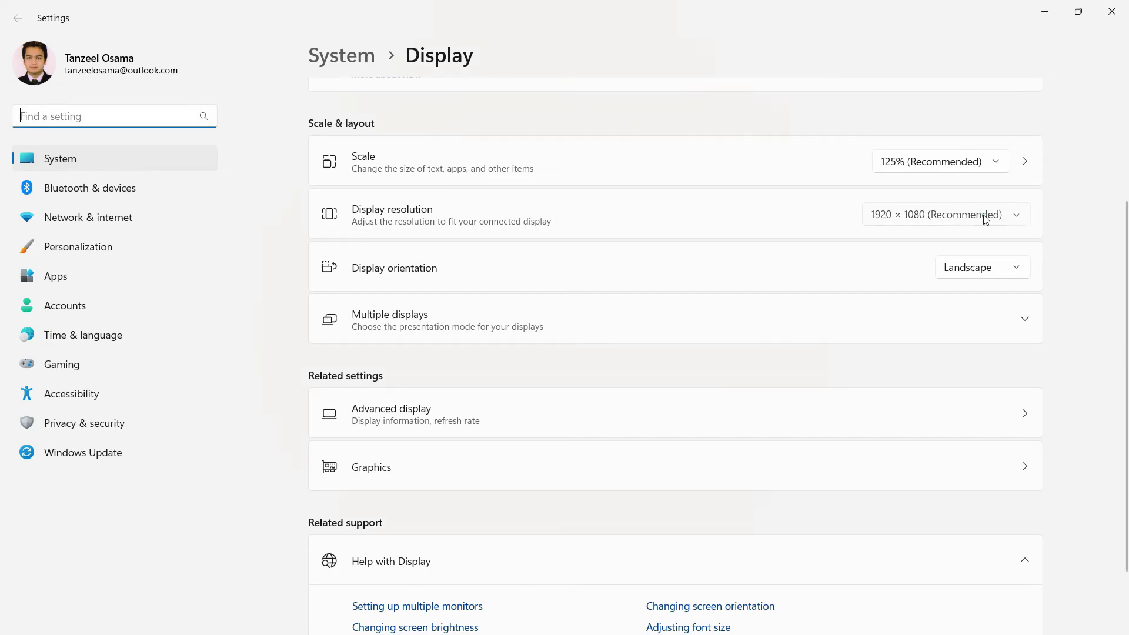
pyautogui.click(985, 218)
pyautogui.scroll(-1, 985, 219)
pyautogui.scroll(-1, 985, 219)
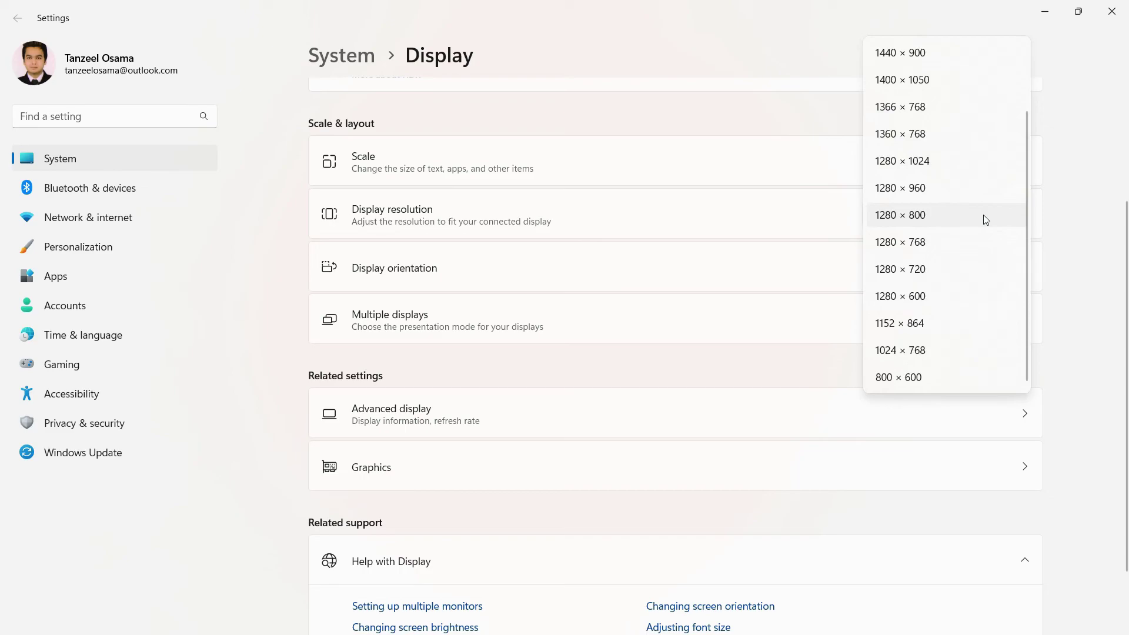
pyautogui.scroll(3, 983, 215)
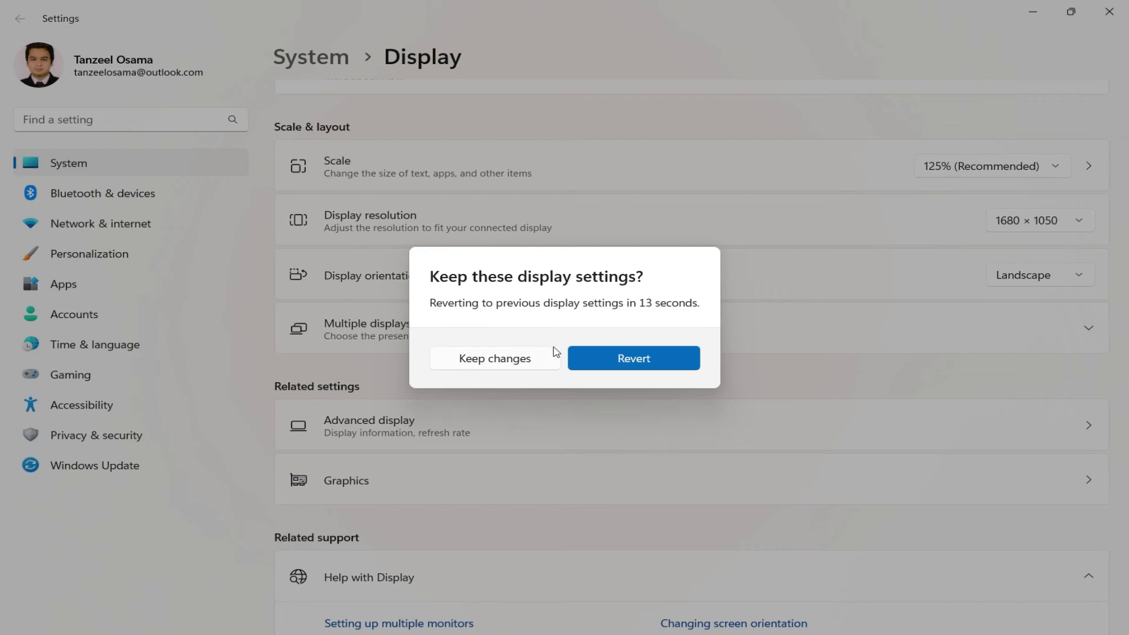
pyautogui.click(633, 358)
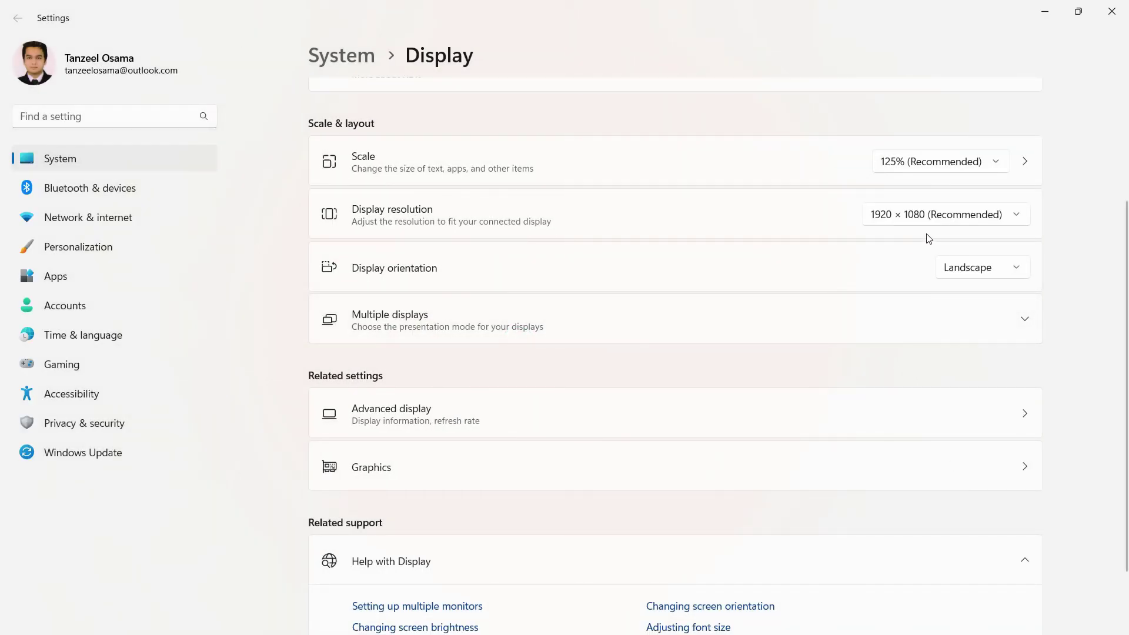
pyautogui.click(942, 220)
pyautogui.click(900, 133)
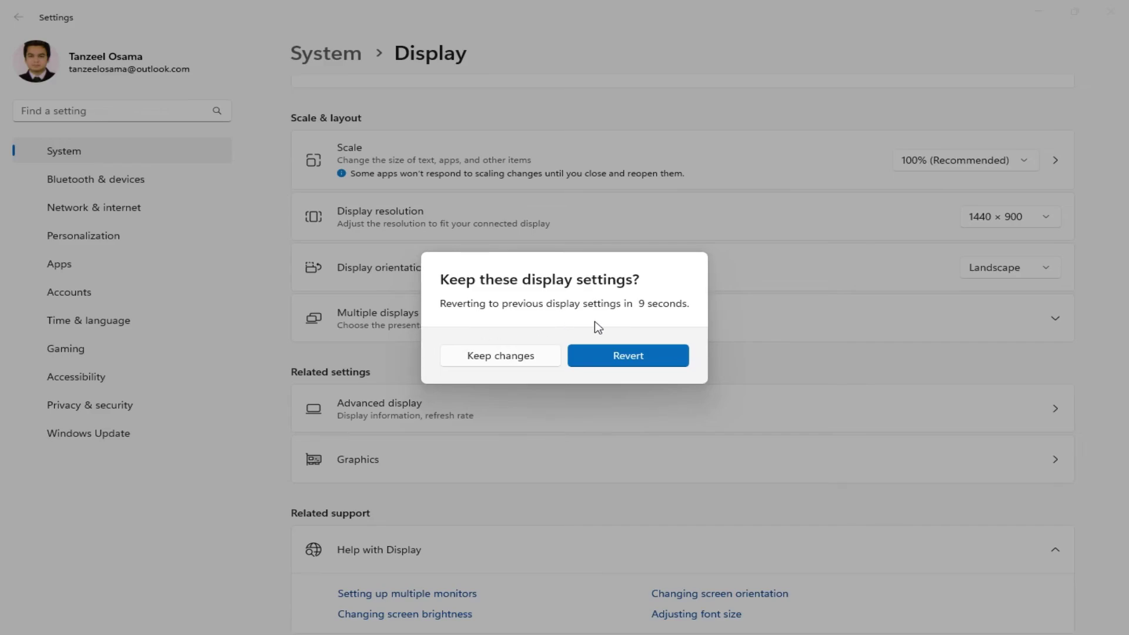
pyautogui.click(601, 349)
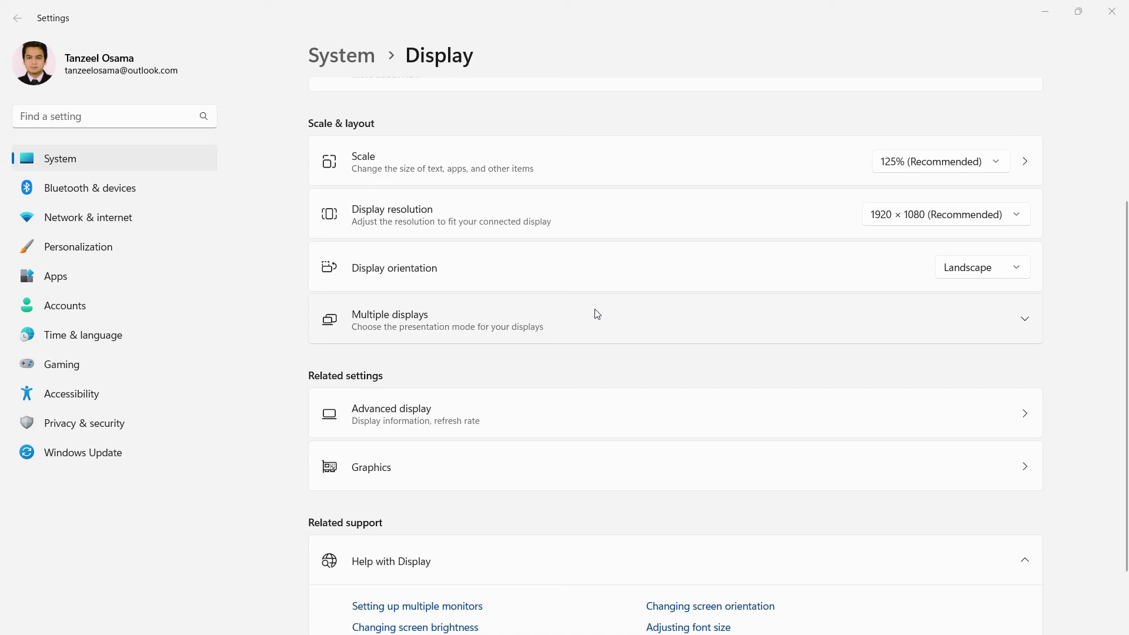
# Step: View the Custom scaling page, return to Display and set the scale to 100%
pyautogui.click(1024, 162)
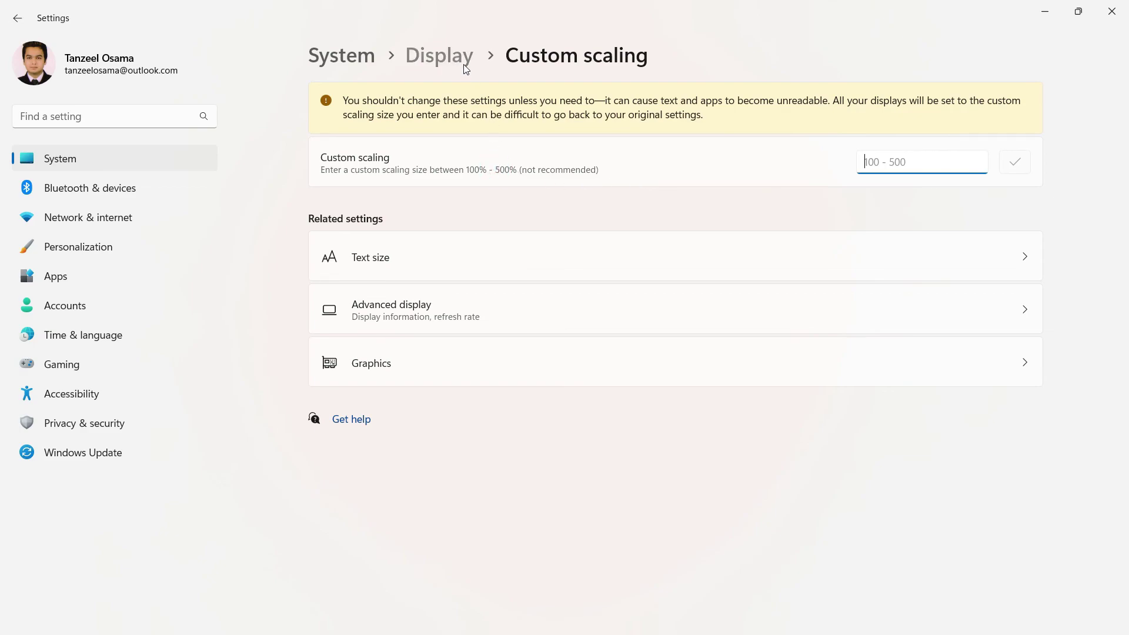
pyautogui.click(440, 56)
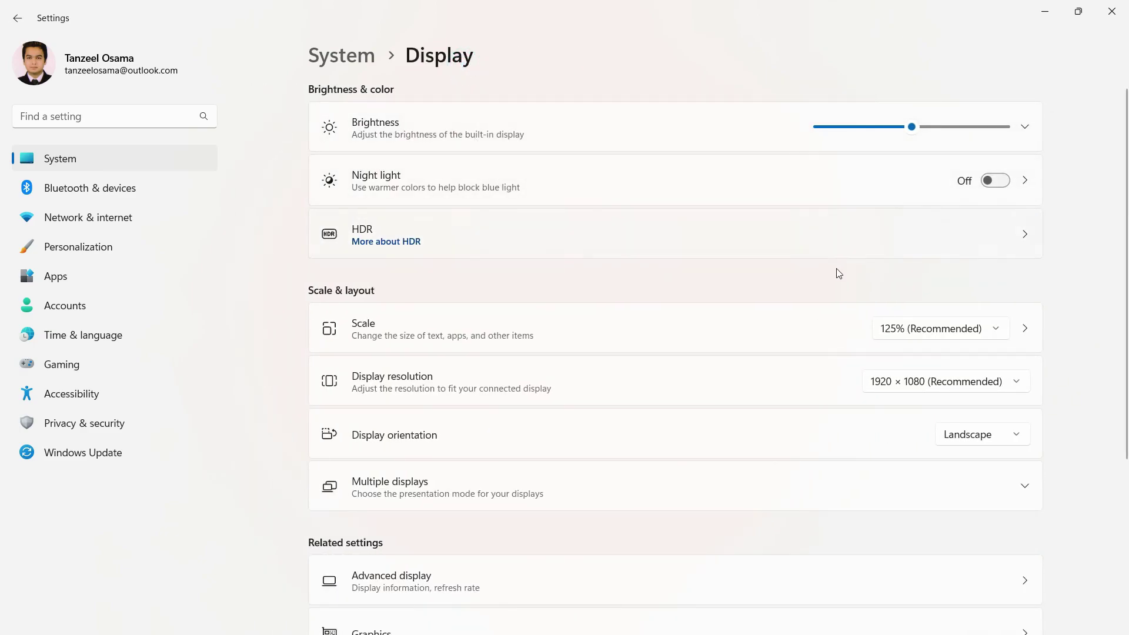
pyautogui.click(917, 332)
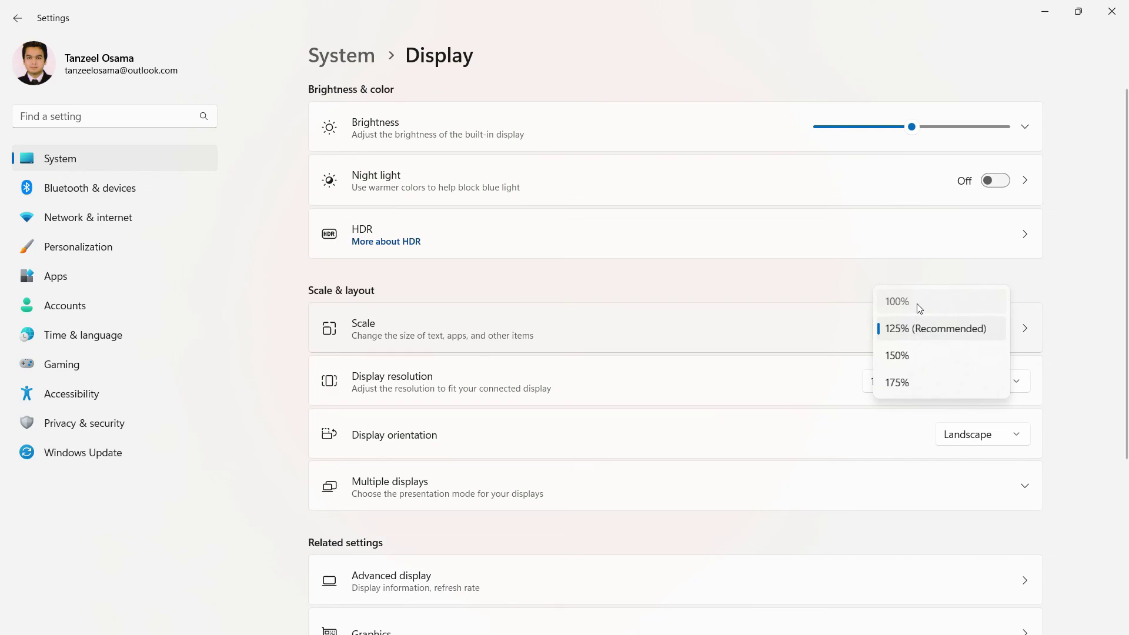
pyautogui.click(918, 306)
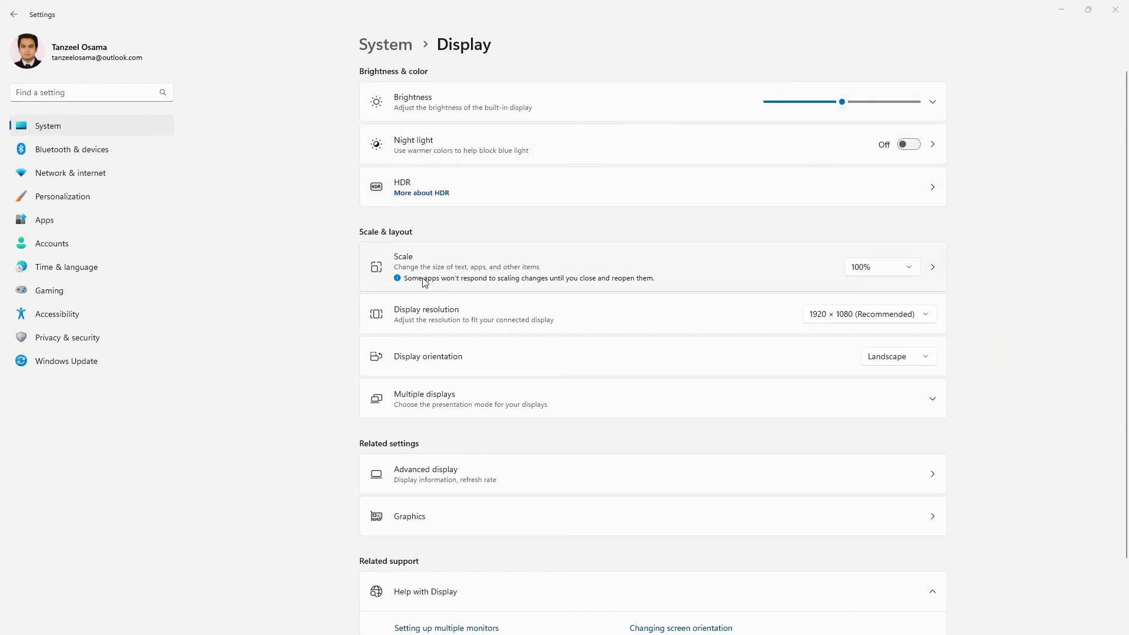
# Step: Refresh the desktop to check 100%, then raise the display scale to 150%
pyautogui.click(1062, 8)
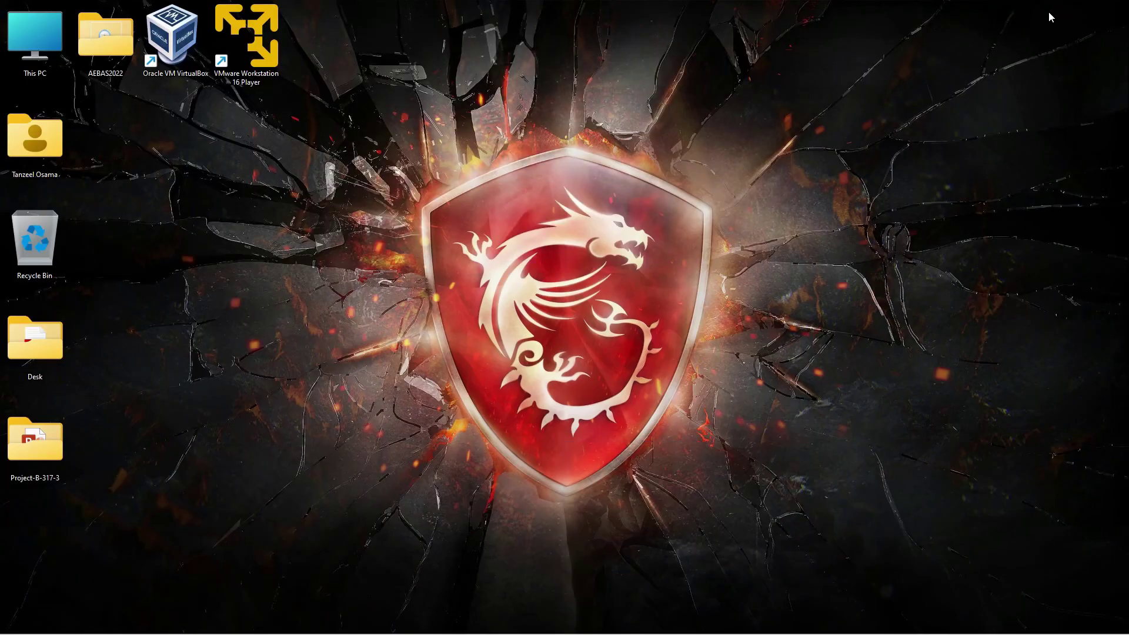
pyautogui.rightClick(719, 197)
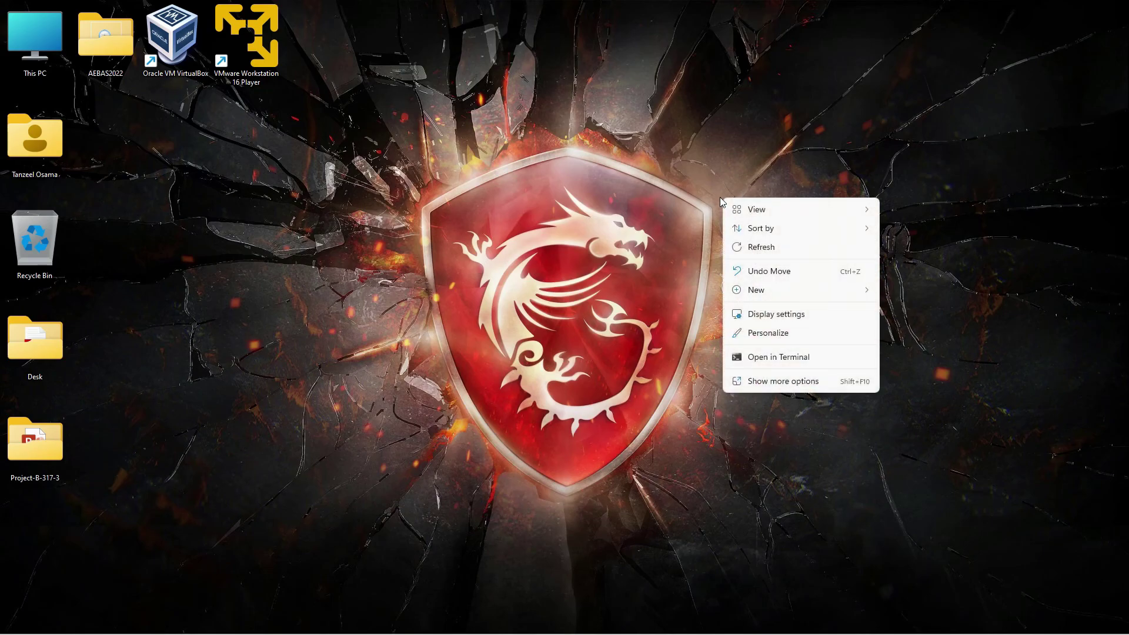
pyautogui.click(768, 248)
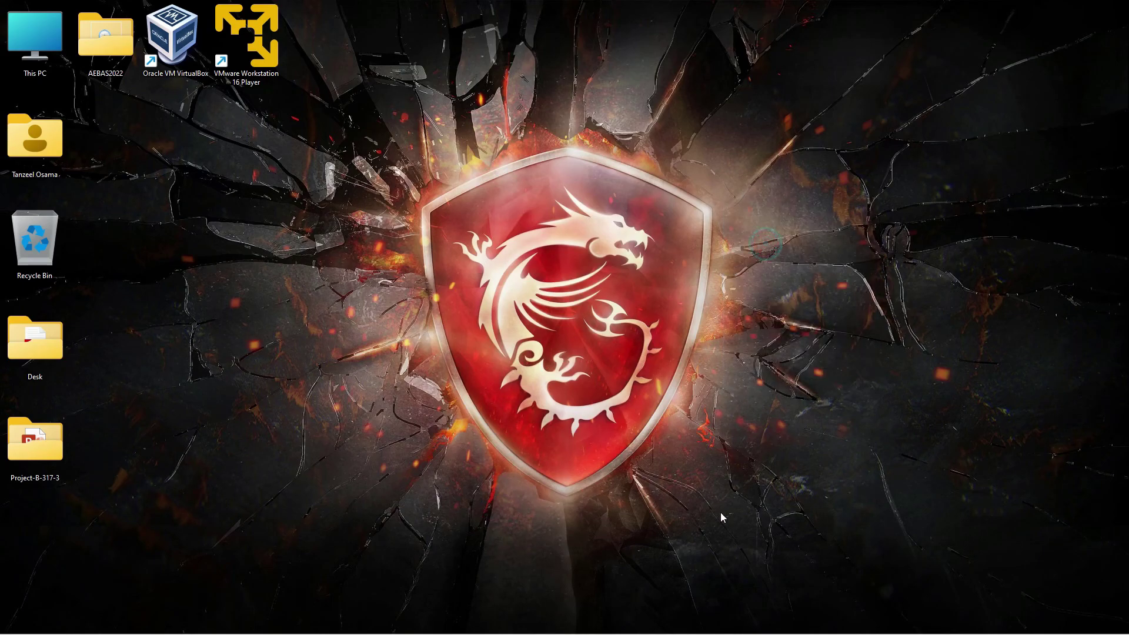
pyautogui.click(769, 621)
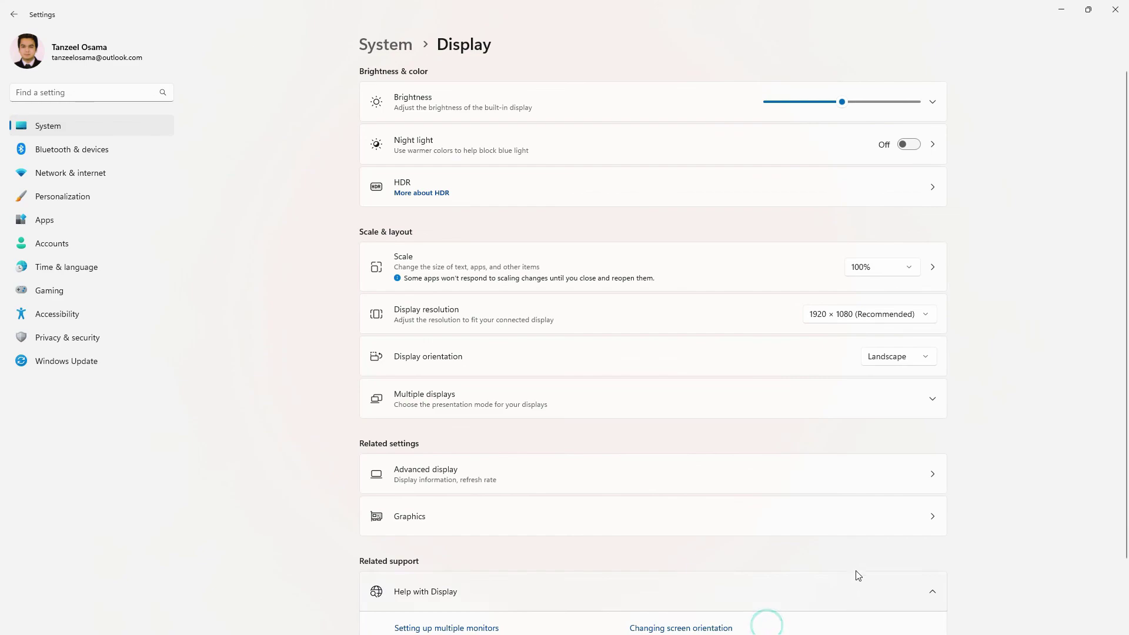
pyautogui.click(894, 271)
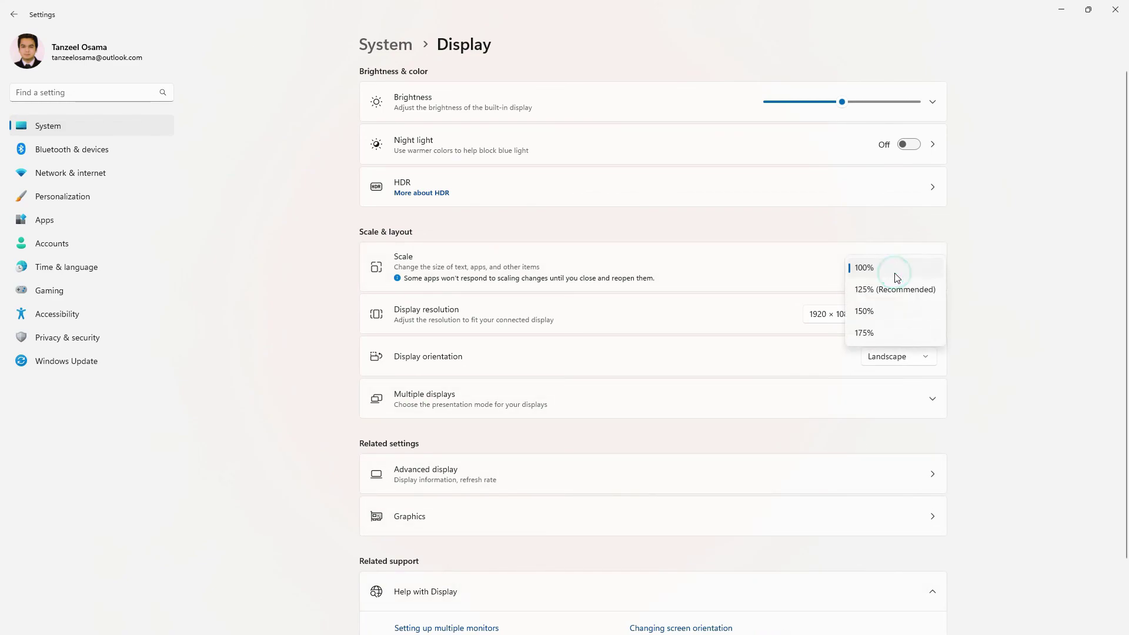
pyautogui.click(892, 312)
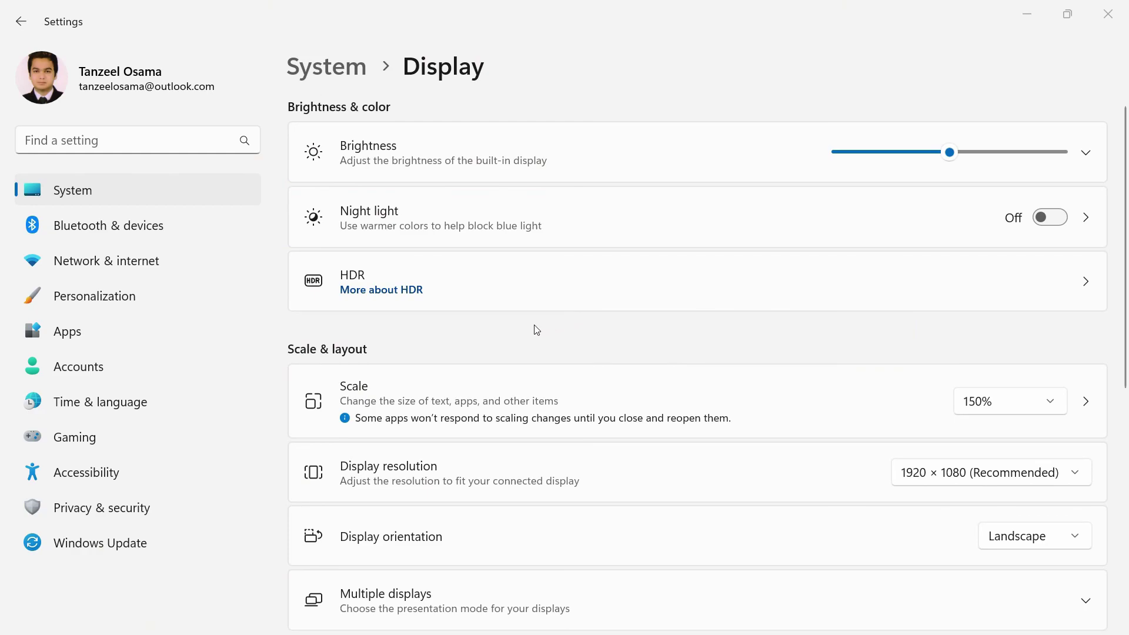
pyautogui.scroll(-3, 532, 337)
pyautogui.scroll(-3, 531, 337)
pyautogui.scroll(3, 532, 337)
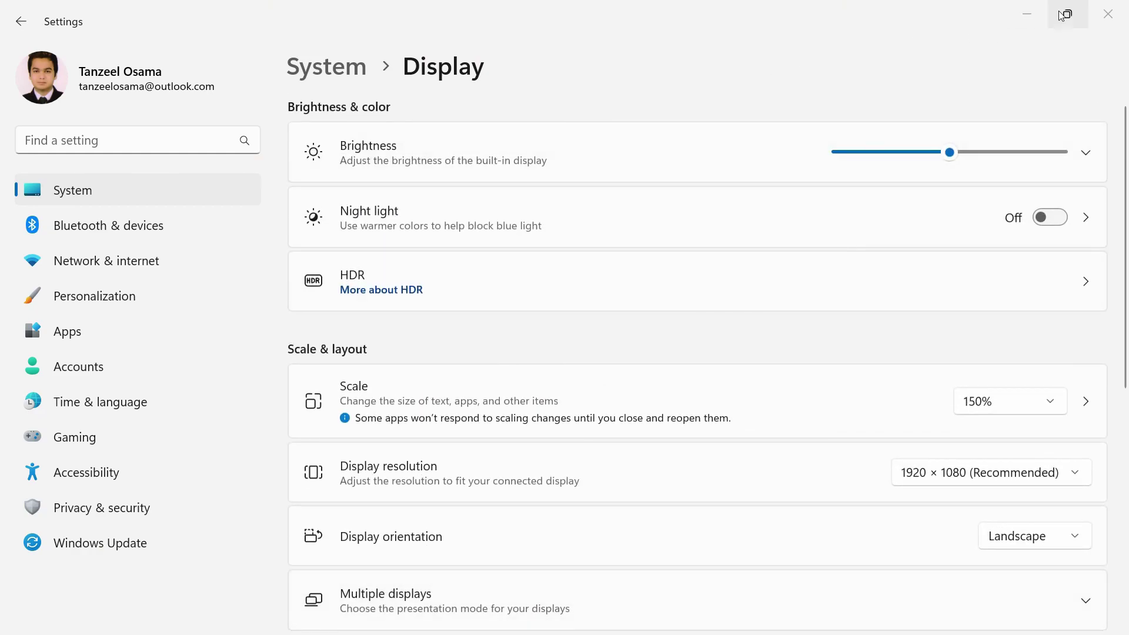
# Step: Refresh the desktop to check 150%, then set the scale to 125% (Recommended)
pyautogui.click(1026, 15)
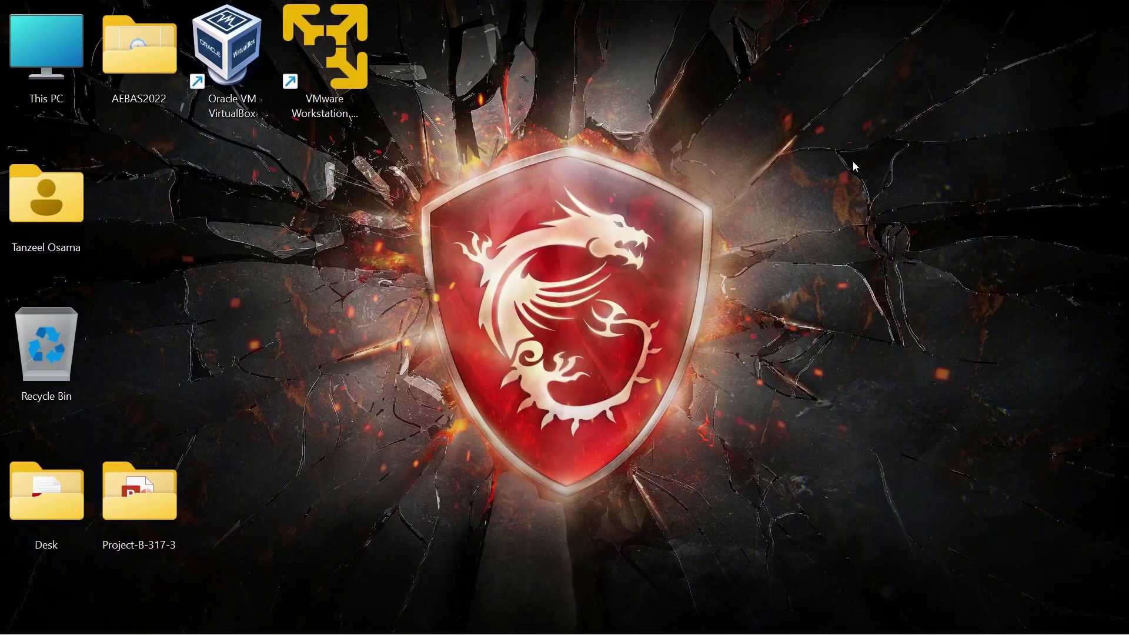
pyautogui.rightClick(467, 285)
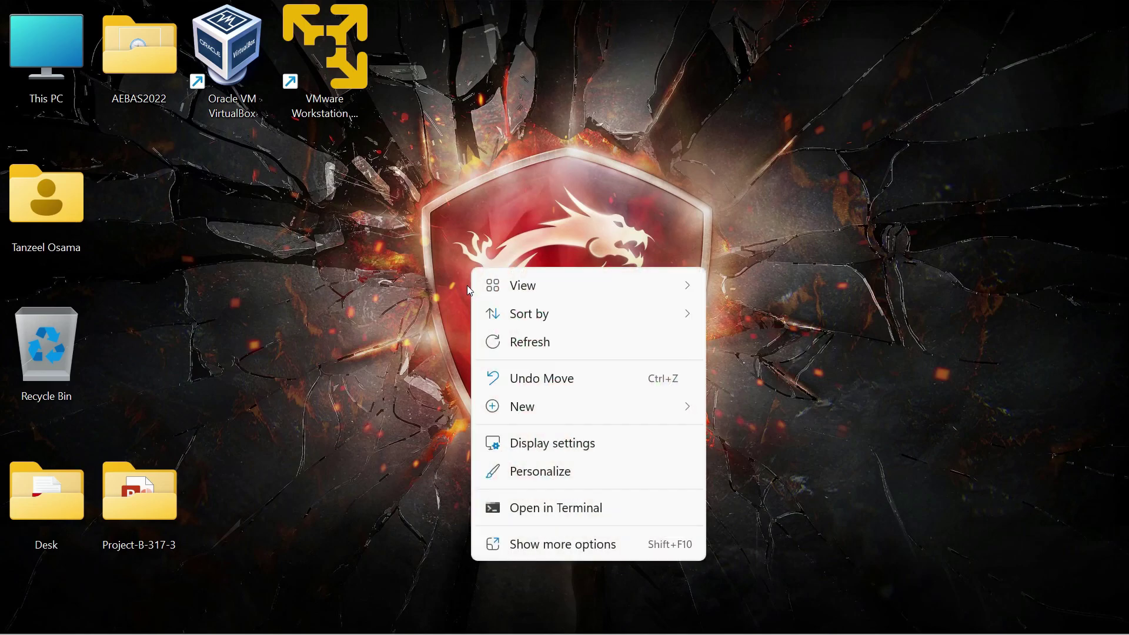
pyautogui.click(583, 349)
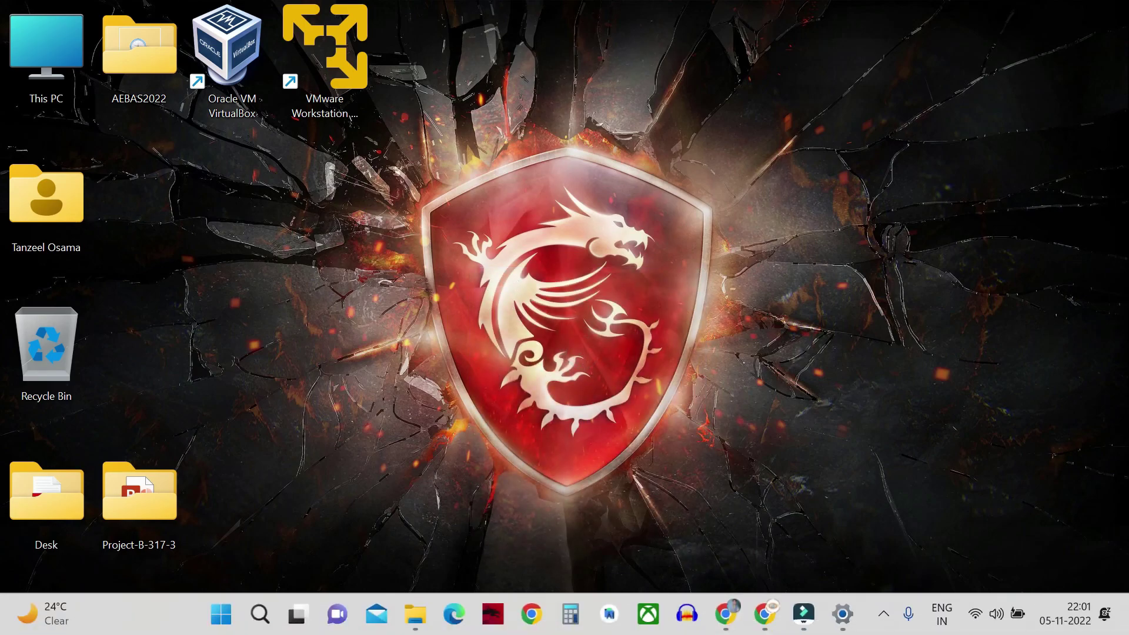
pyautogui.click(856, 618)
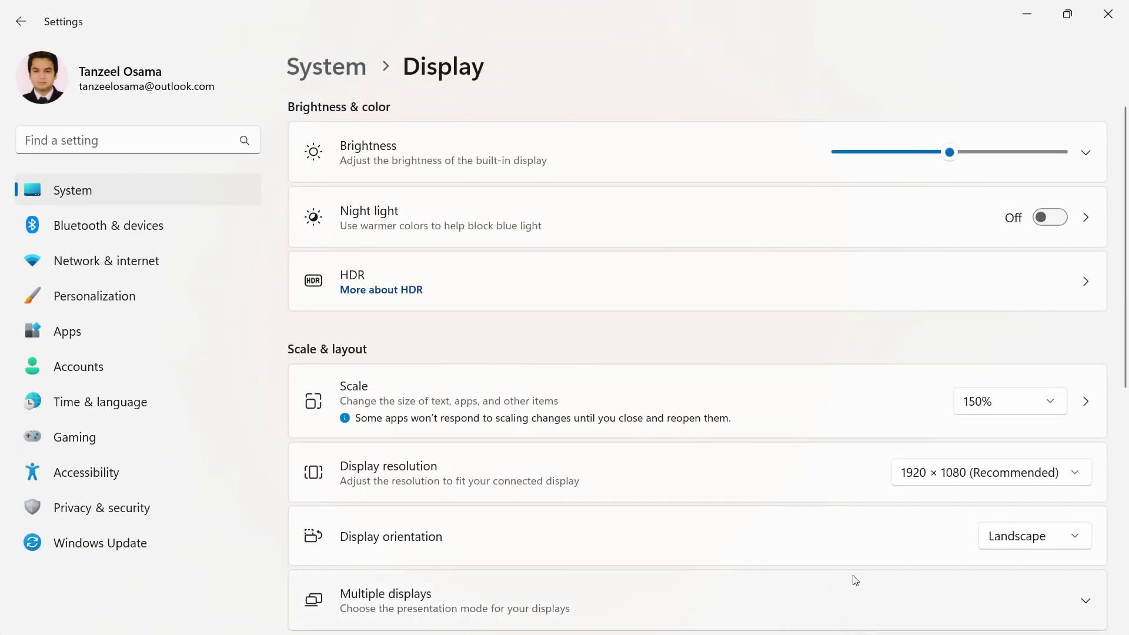
pyautogui.click(1005, 401)
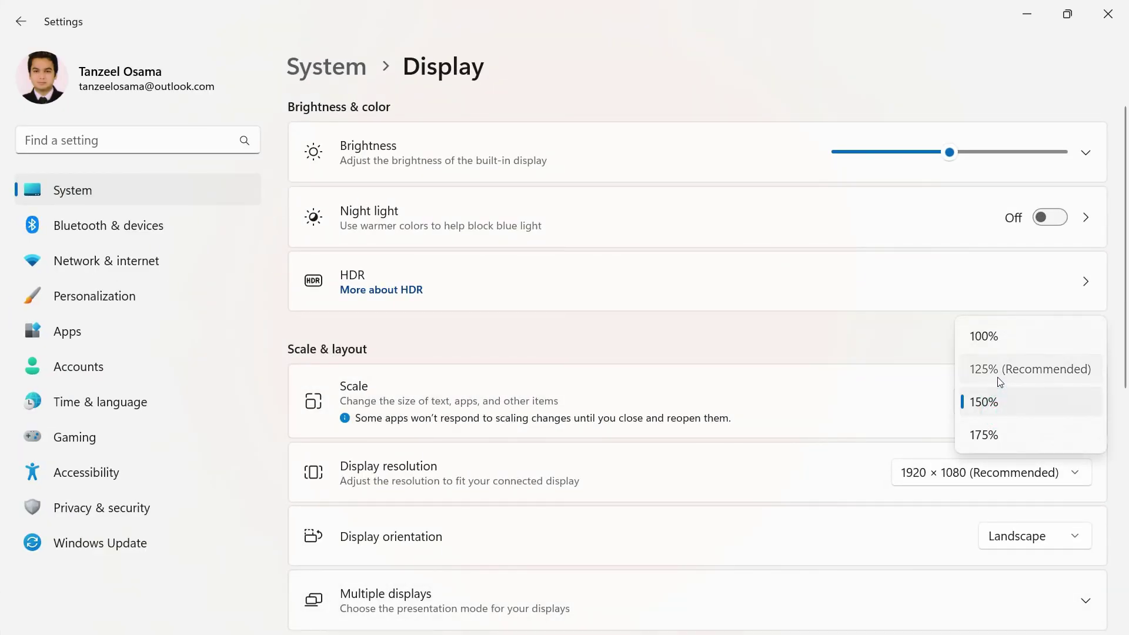
pyautogui.click(1010, 371)
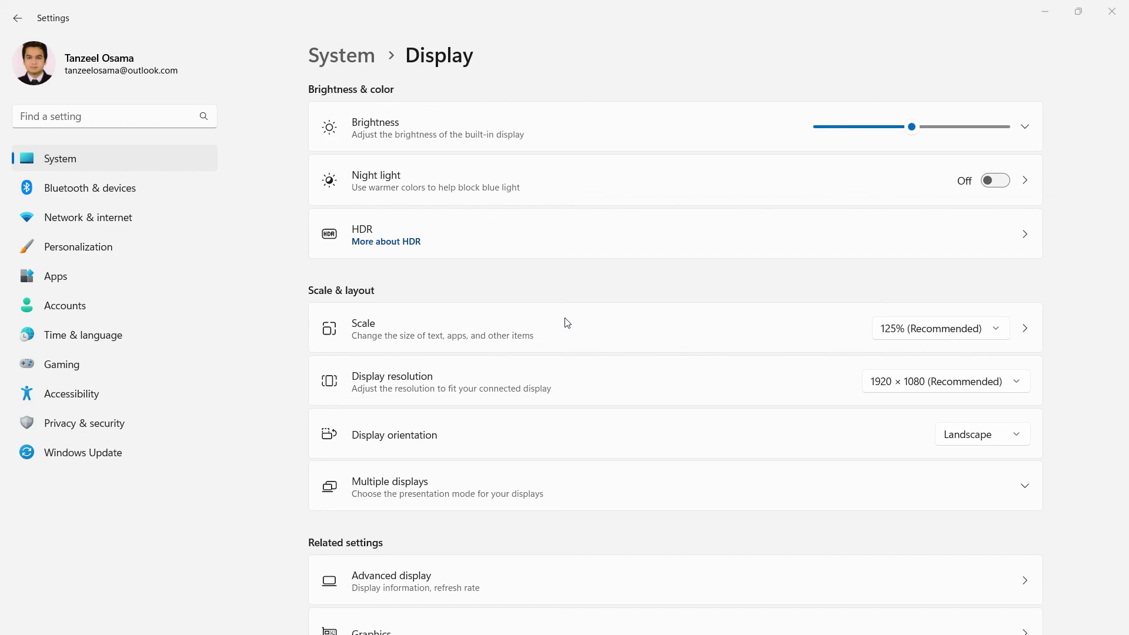
pyautogui.scroll(-5, 566, 322)
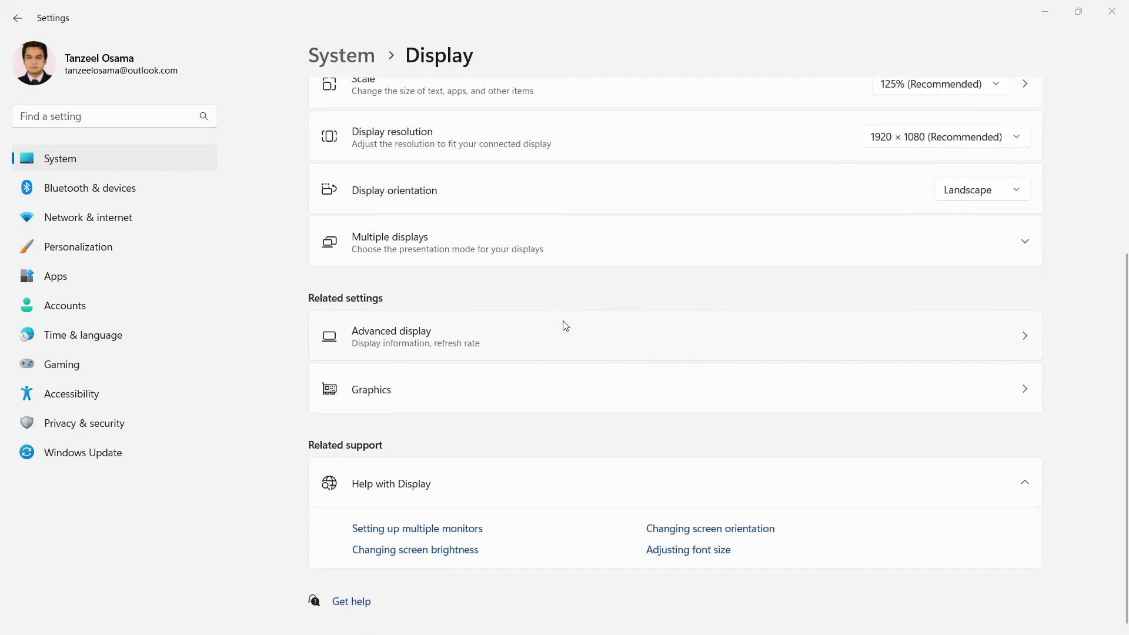
pyautogui.click(432, 354)
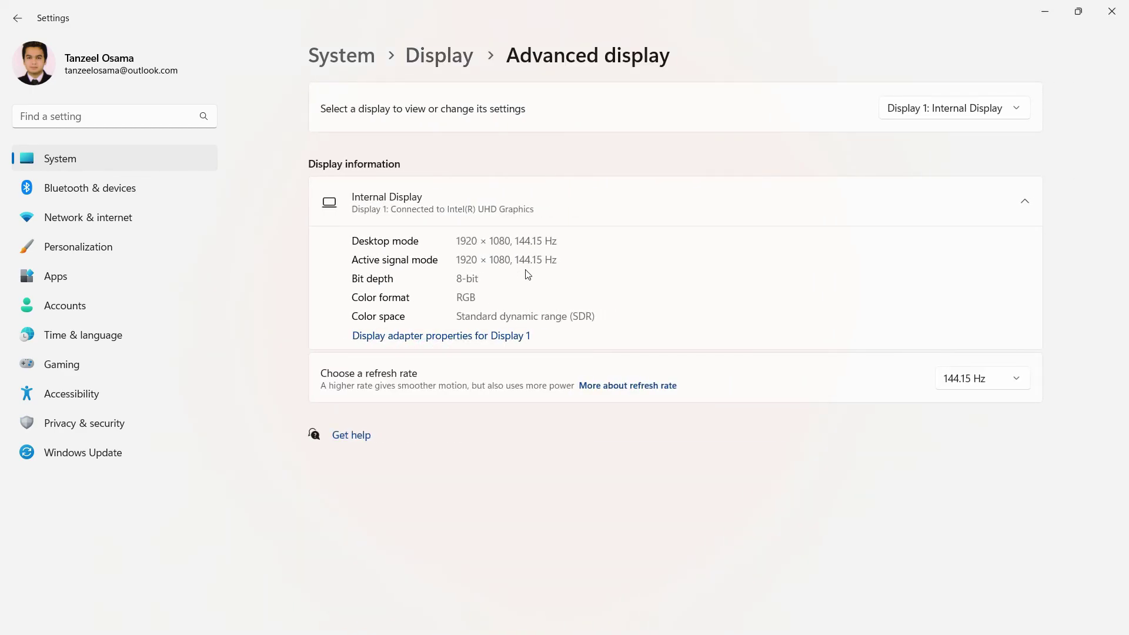
pyautogui.click(975, 378)
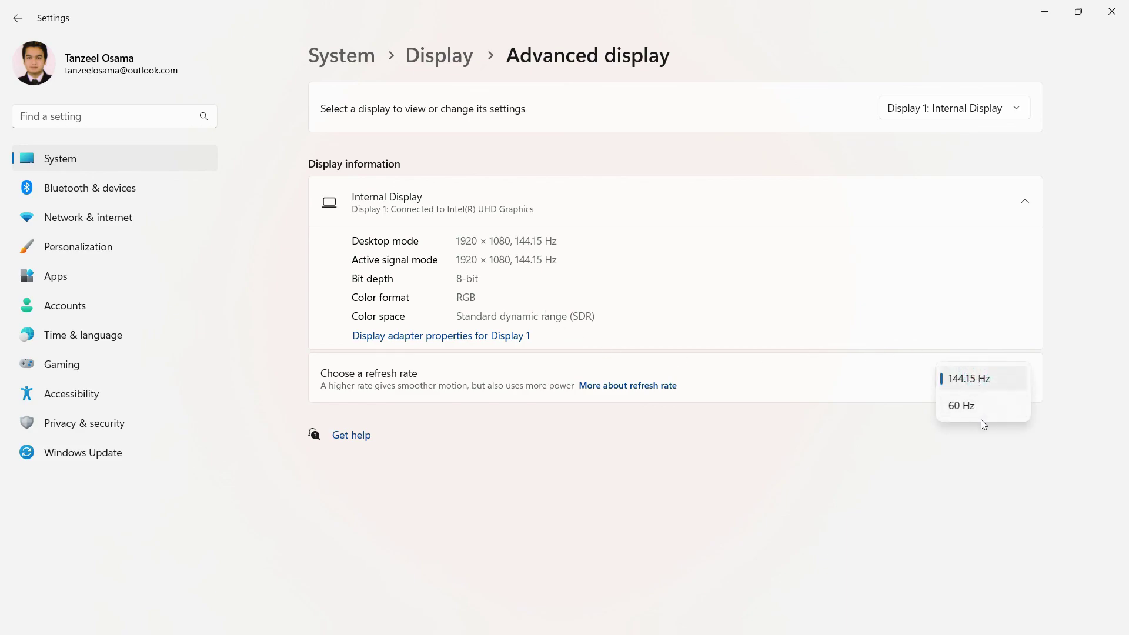
pyautogui.click(833, 408)
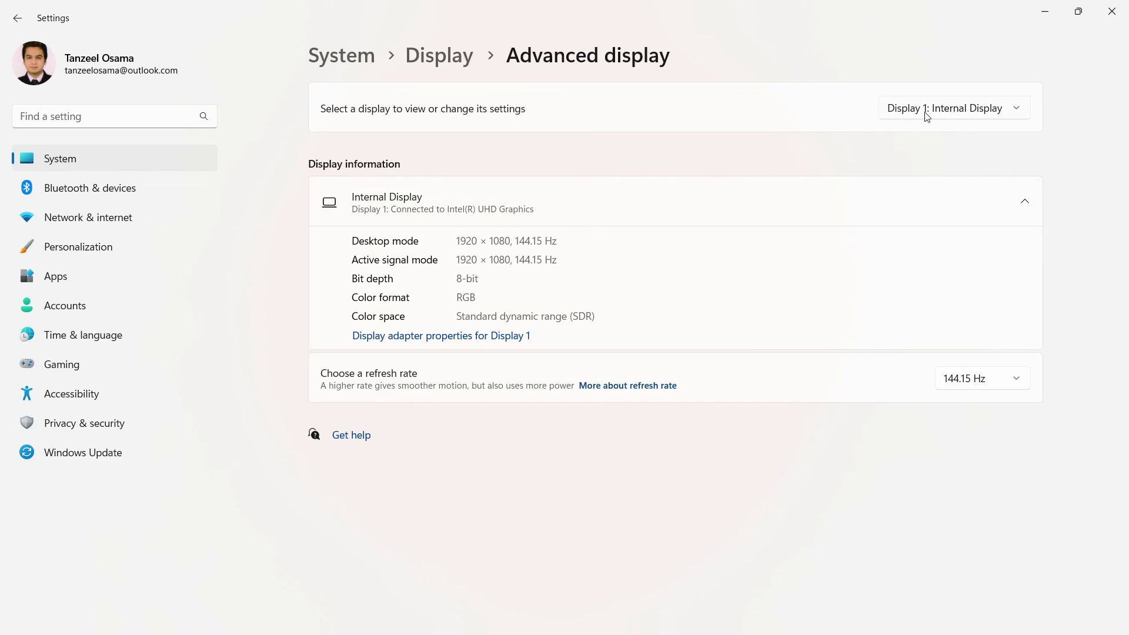
pyautogui.click(968, 110)
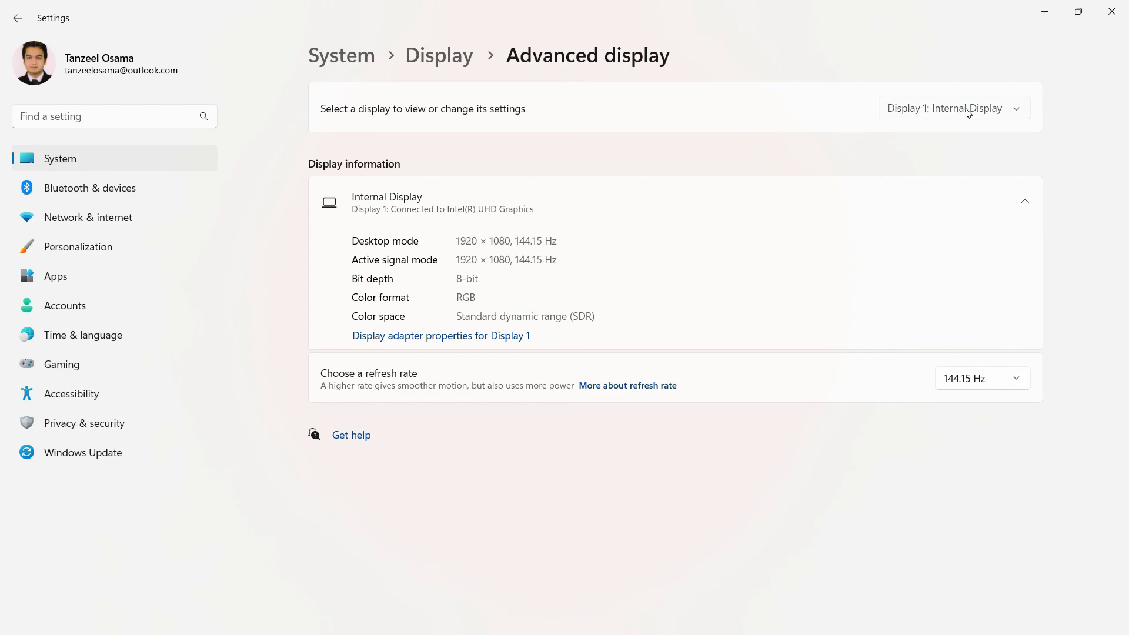
pyautogui.click(959, 157)
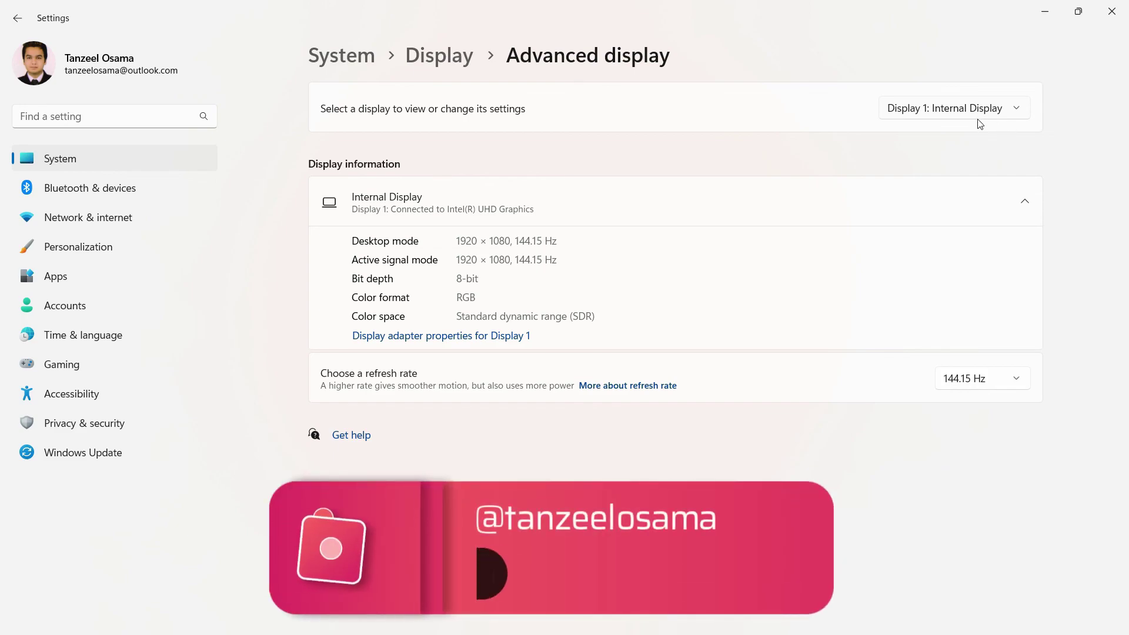
pyautogui.click(439, 55)
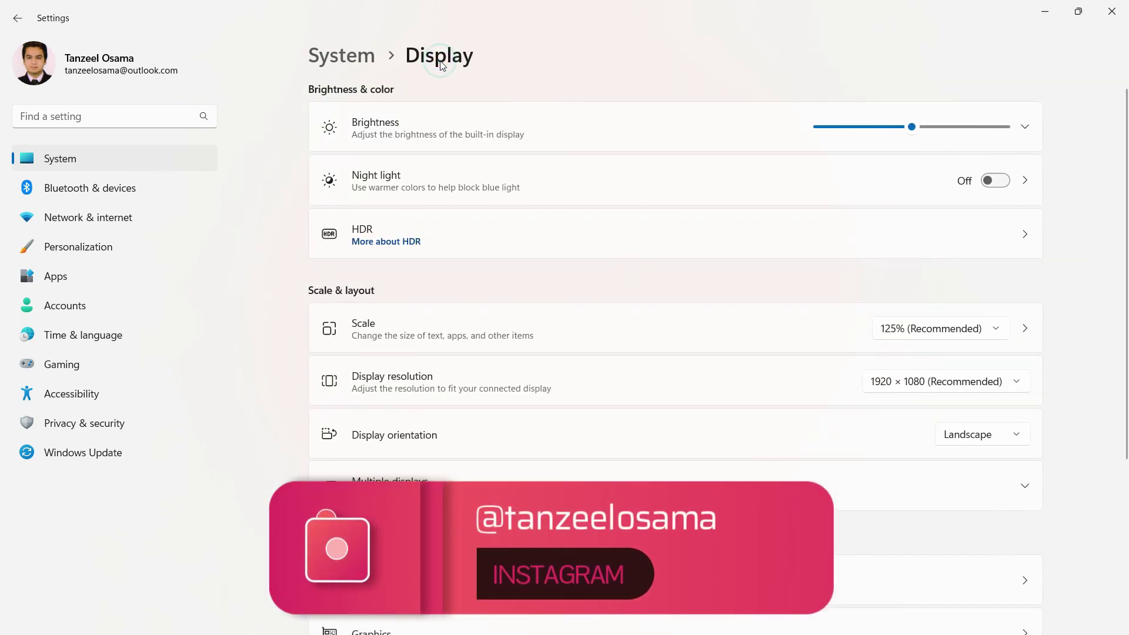